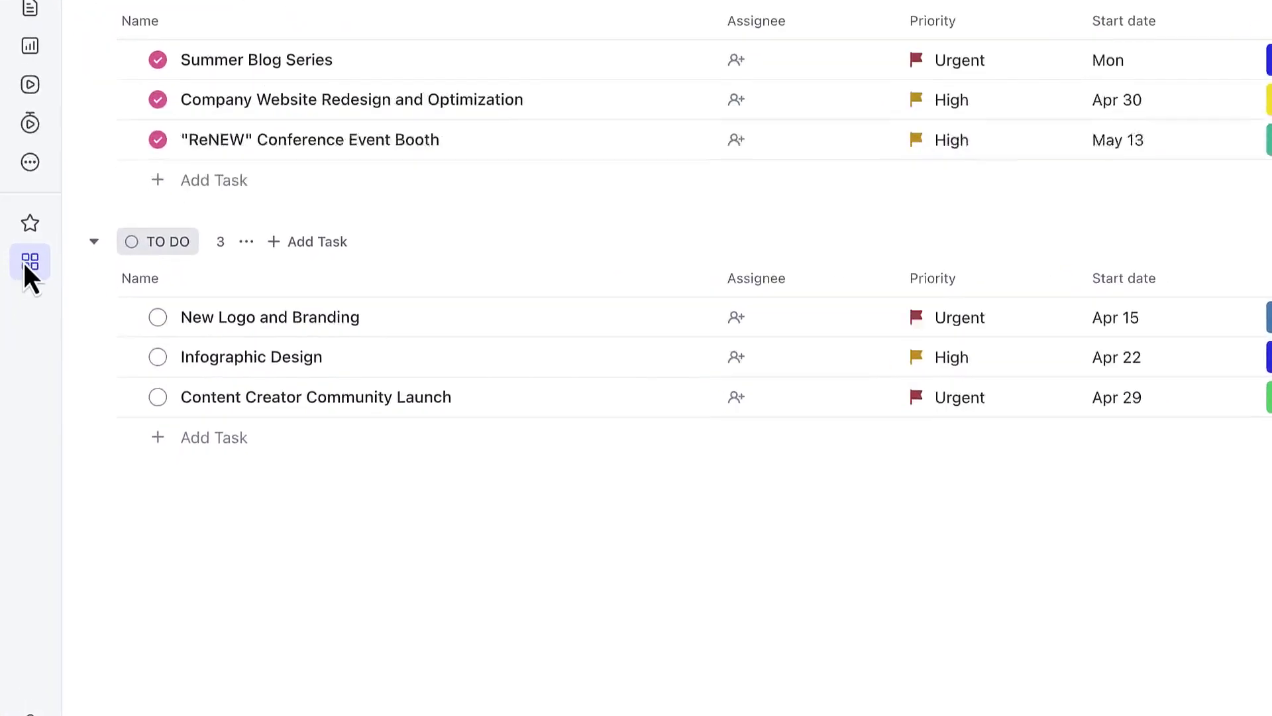
# - Open the Summer Blog Series list under the Marketing space
pyautogui.click(38, 195)
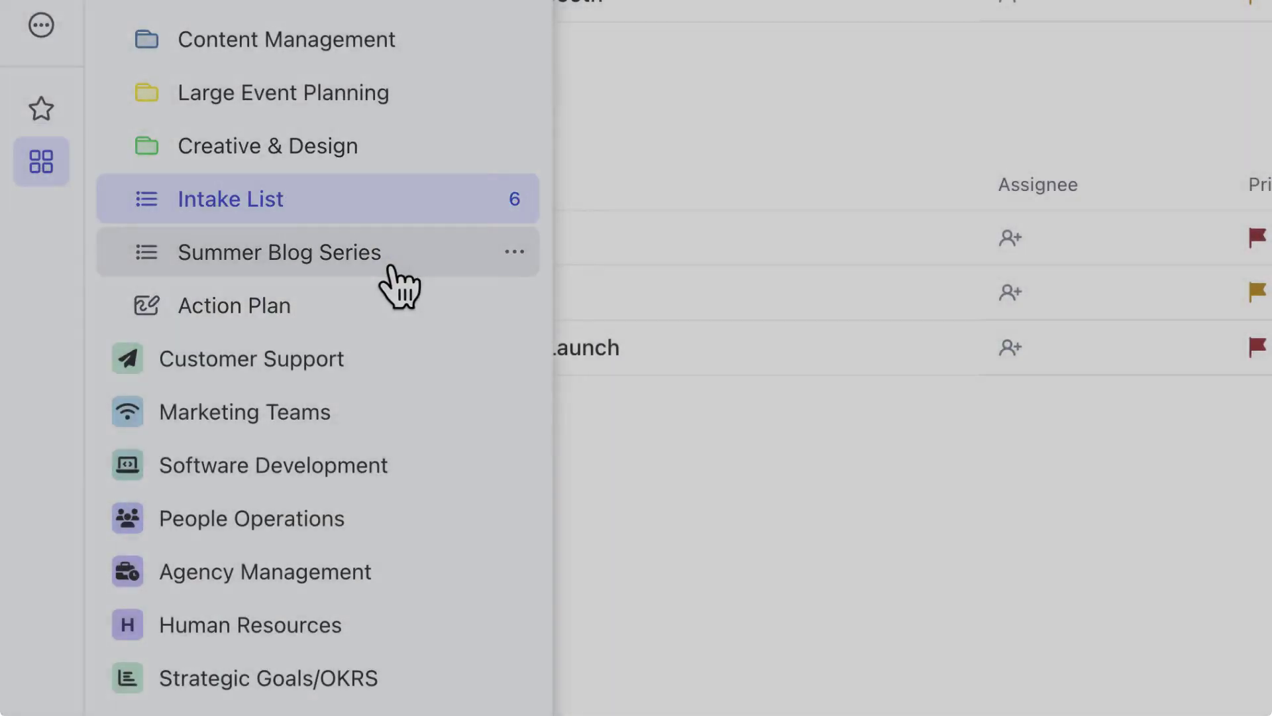
pyautogui.click(397, 283)
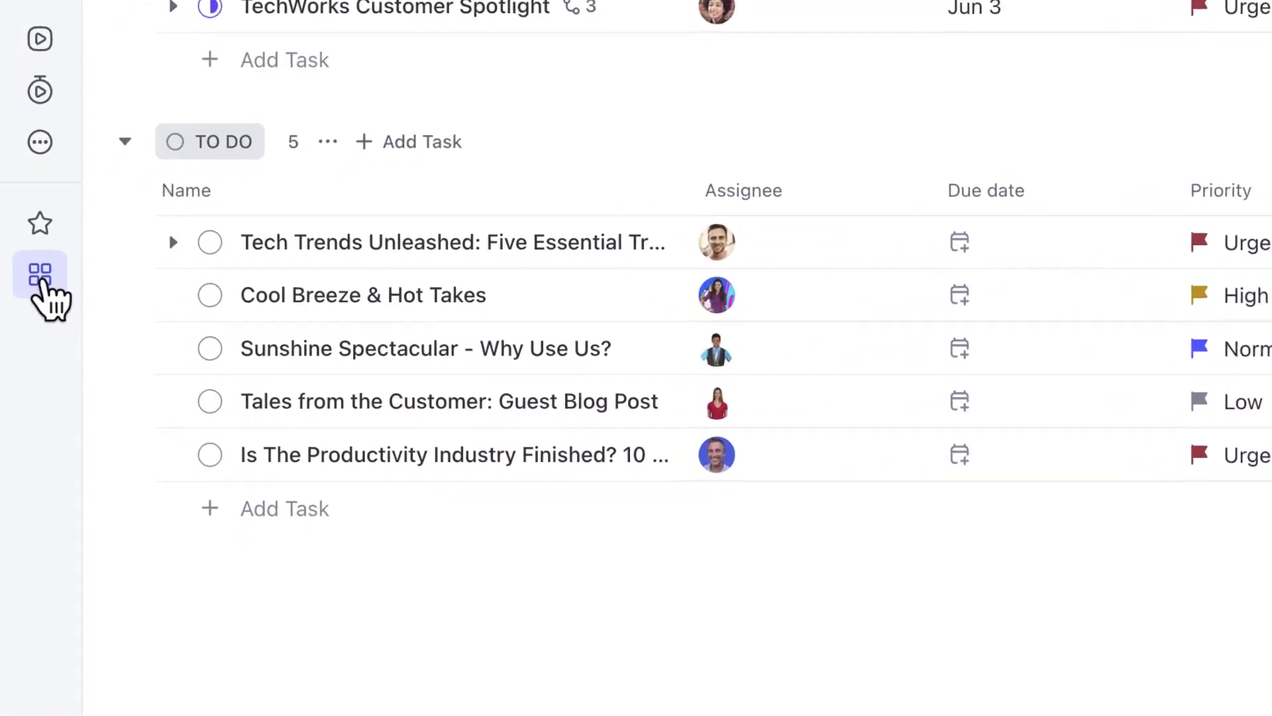
pyautogui.click(43, 284)
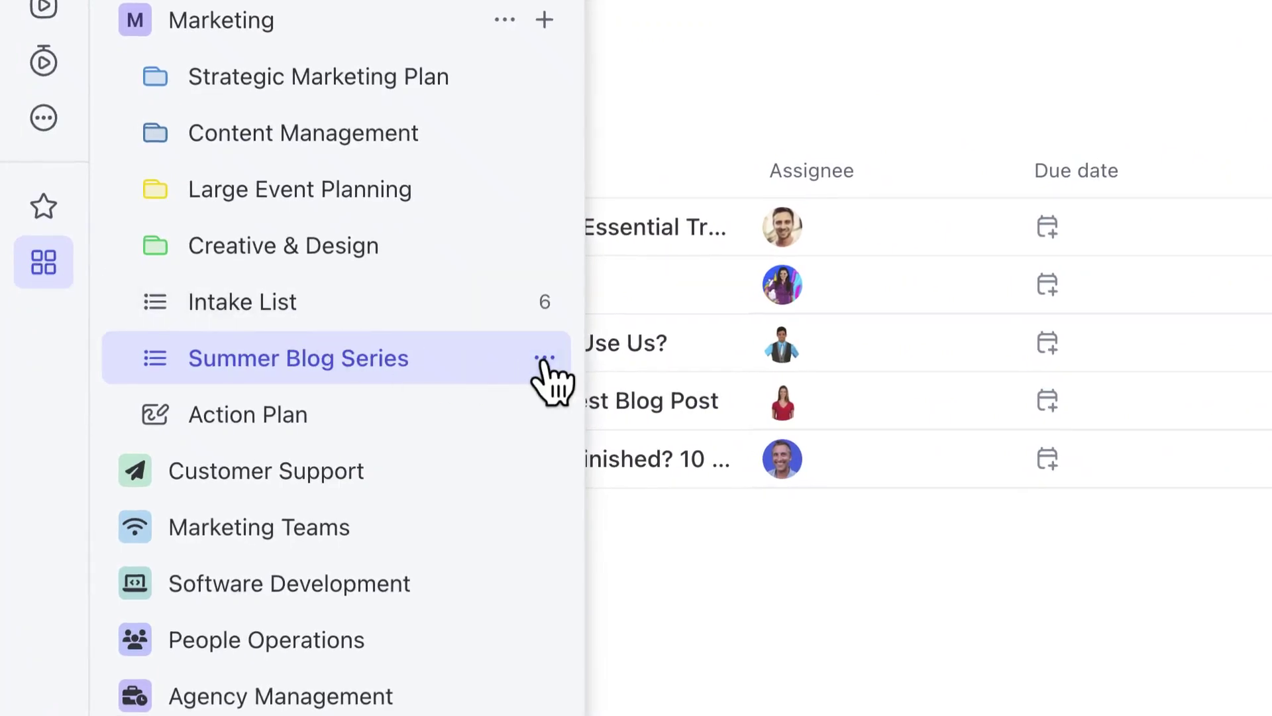
pyautogui.click(545, 359)
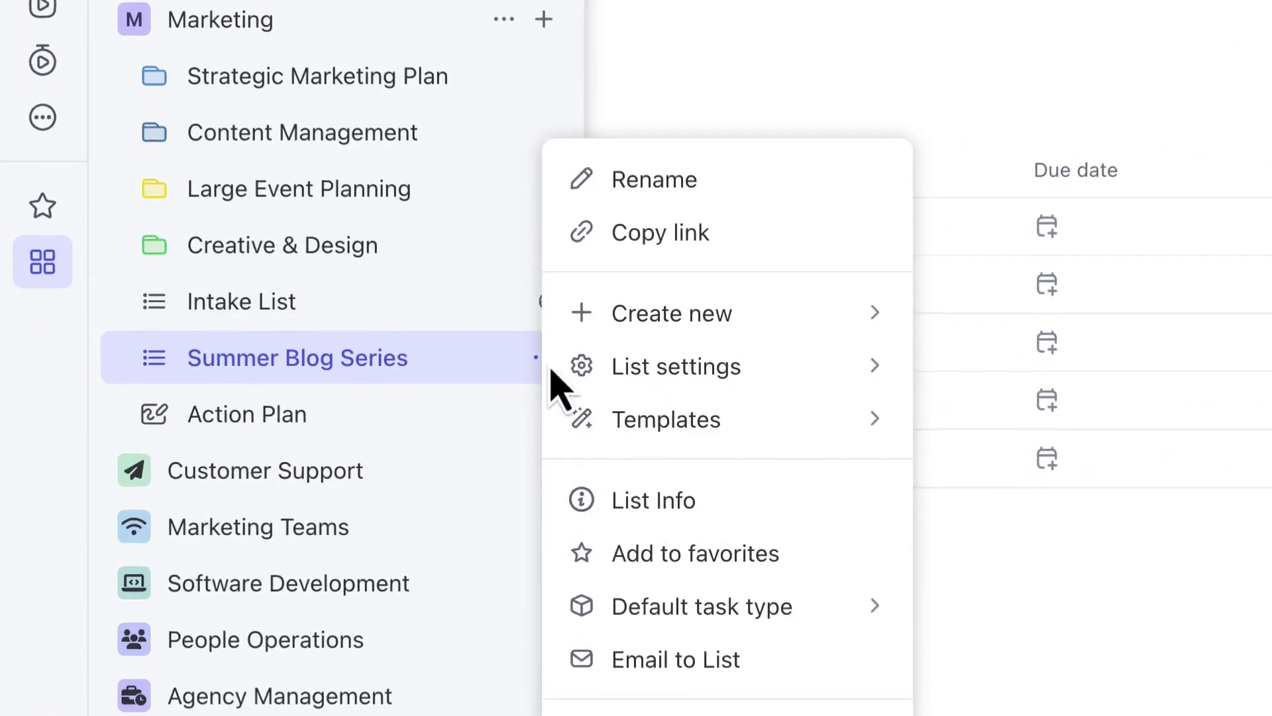
pyautogui.moveTo(736, 371)
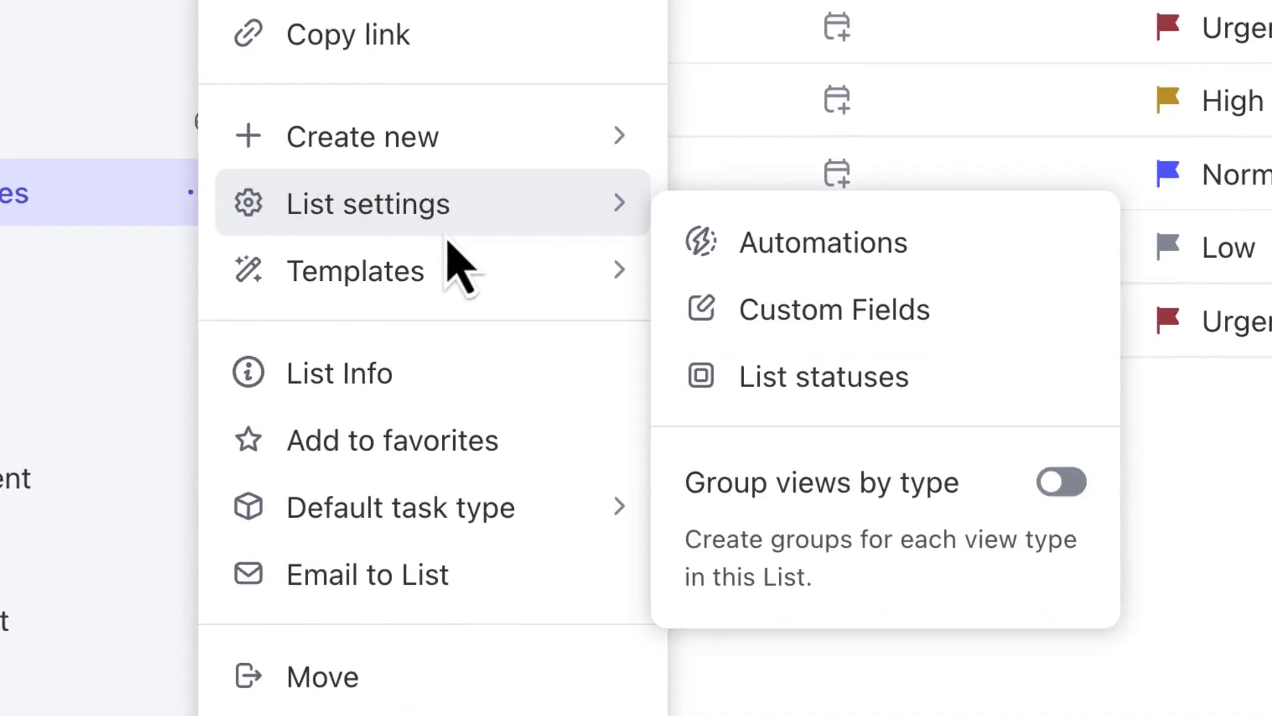
pyautogui.click(927, 384)
pyautogui.click(397, 156)
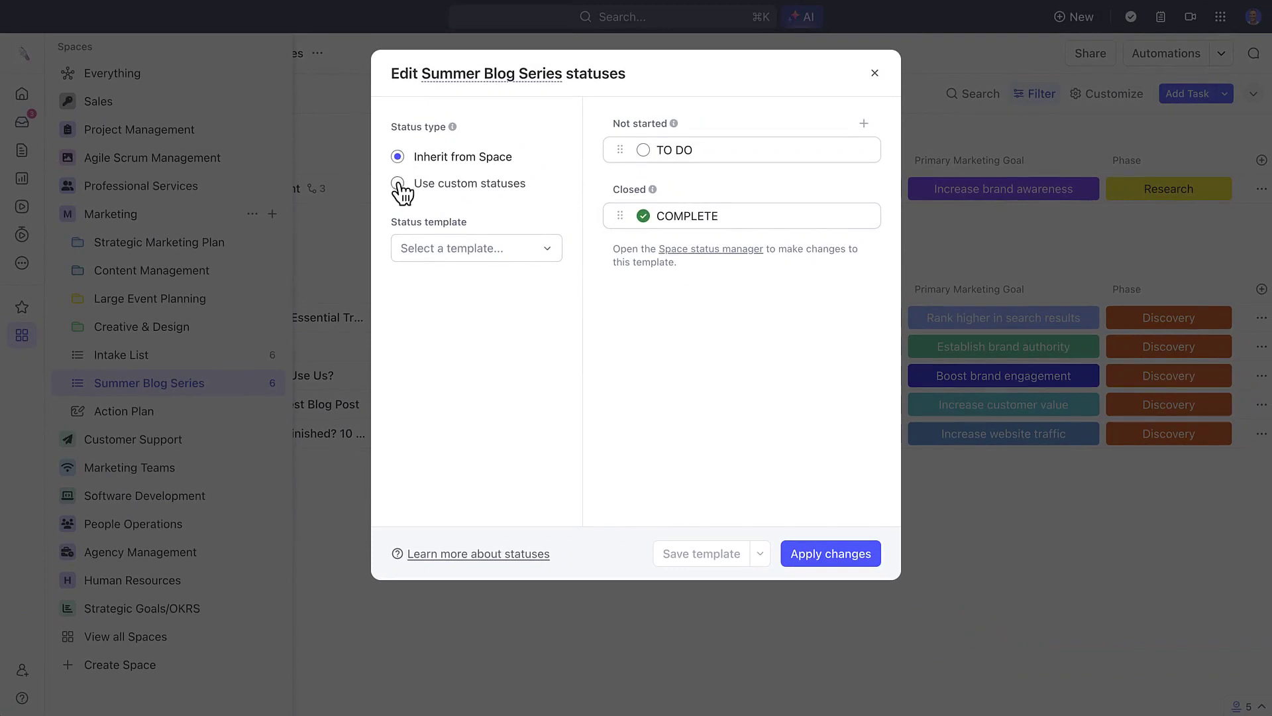
pyautogui.click(397, 184)
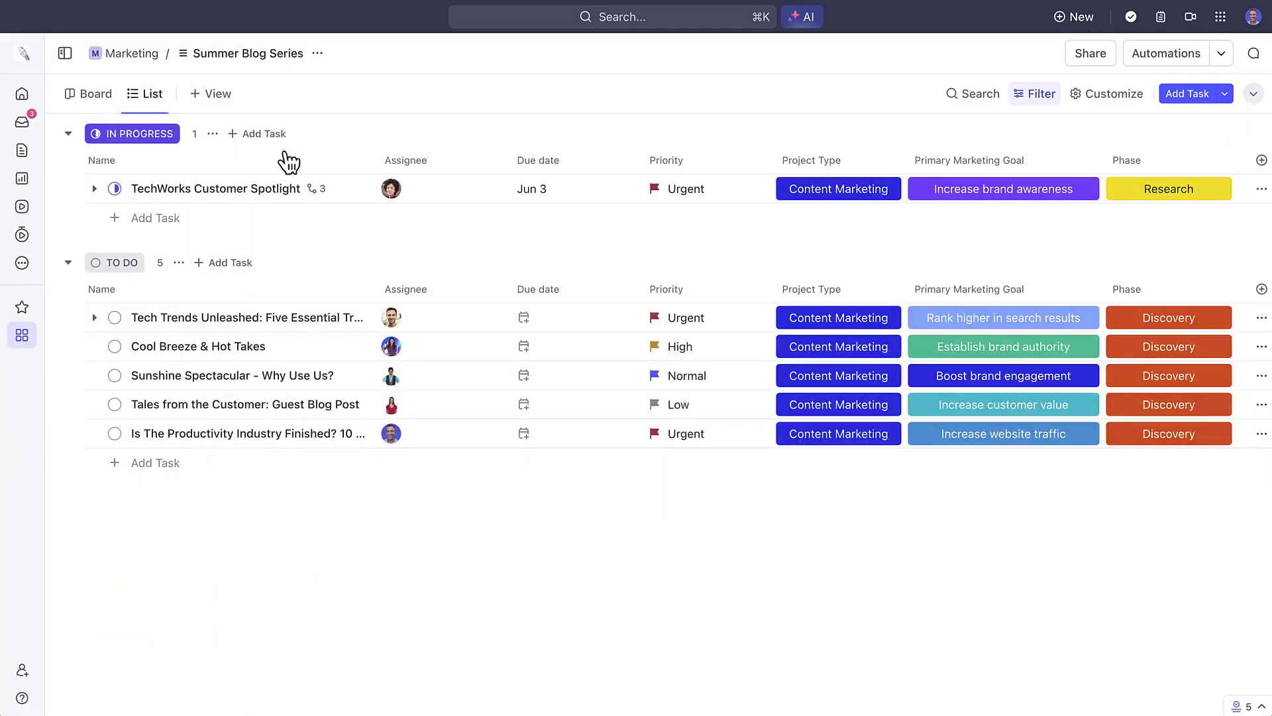
pyautogui.click(115, 189)
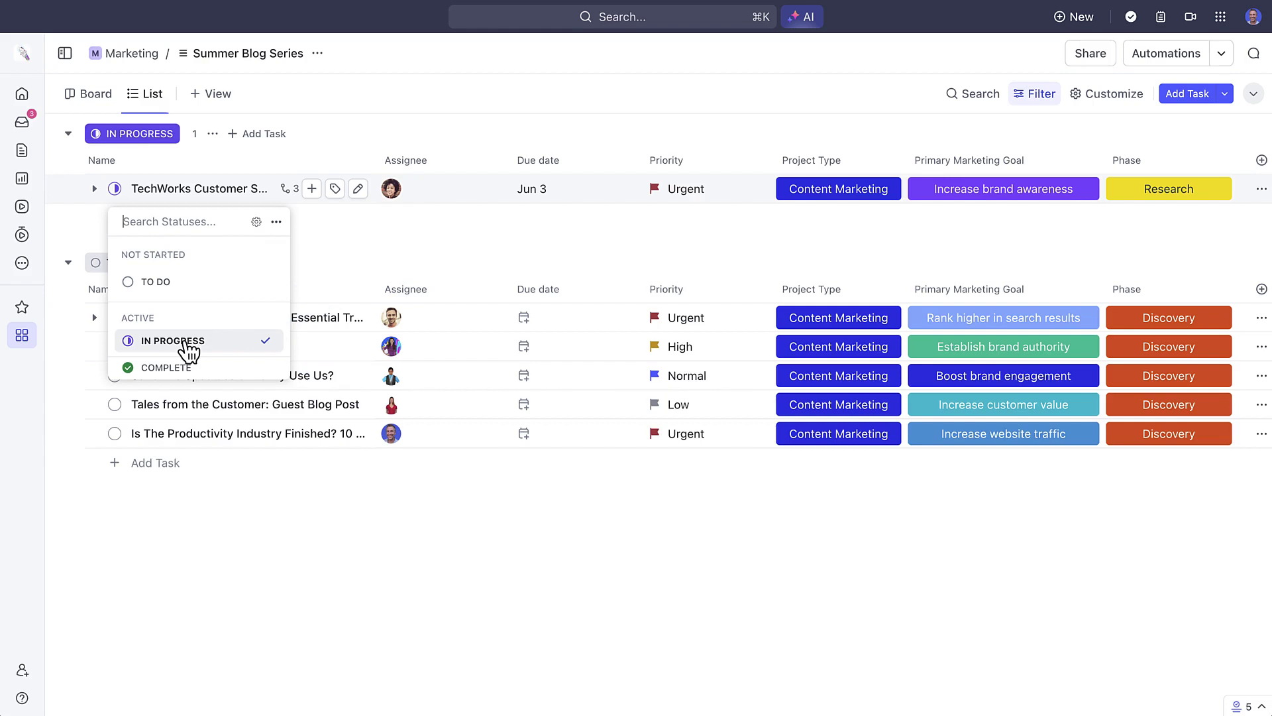
pyautogui.click(407, 245)
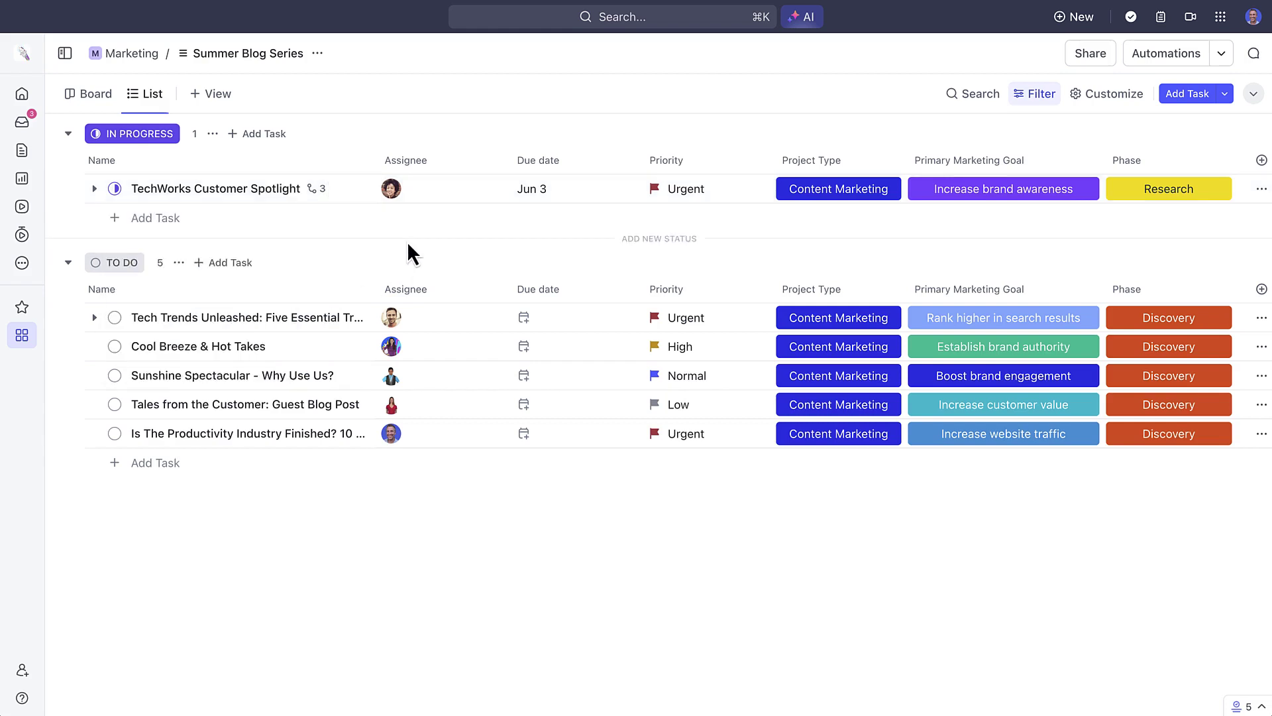
pyautogui.click(1193, 186)
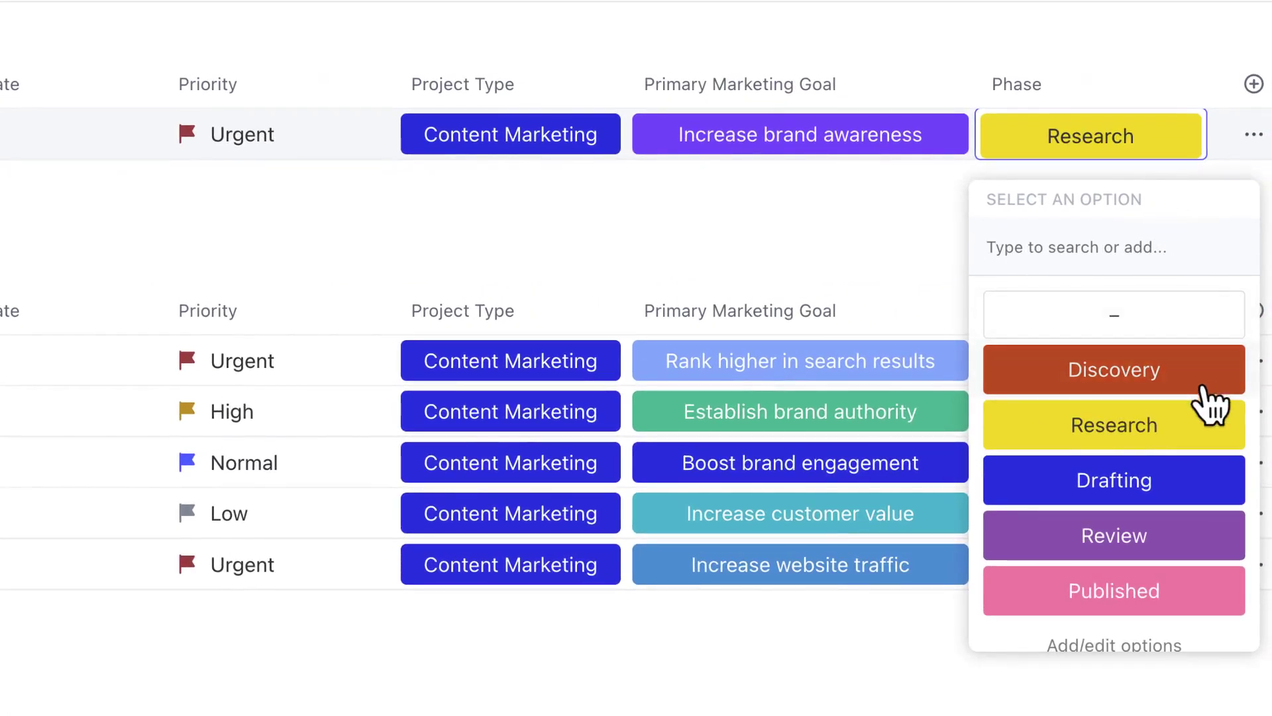
pyautogui.click(1200, 427)
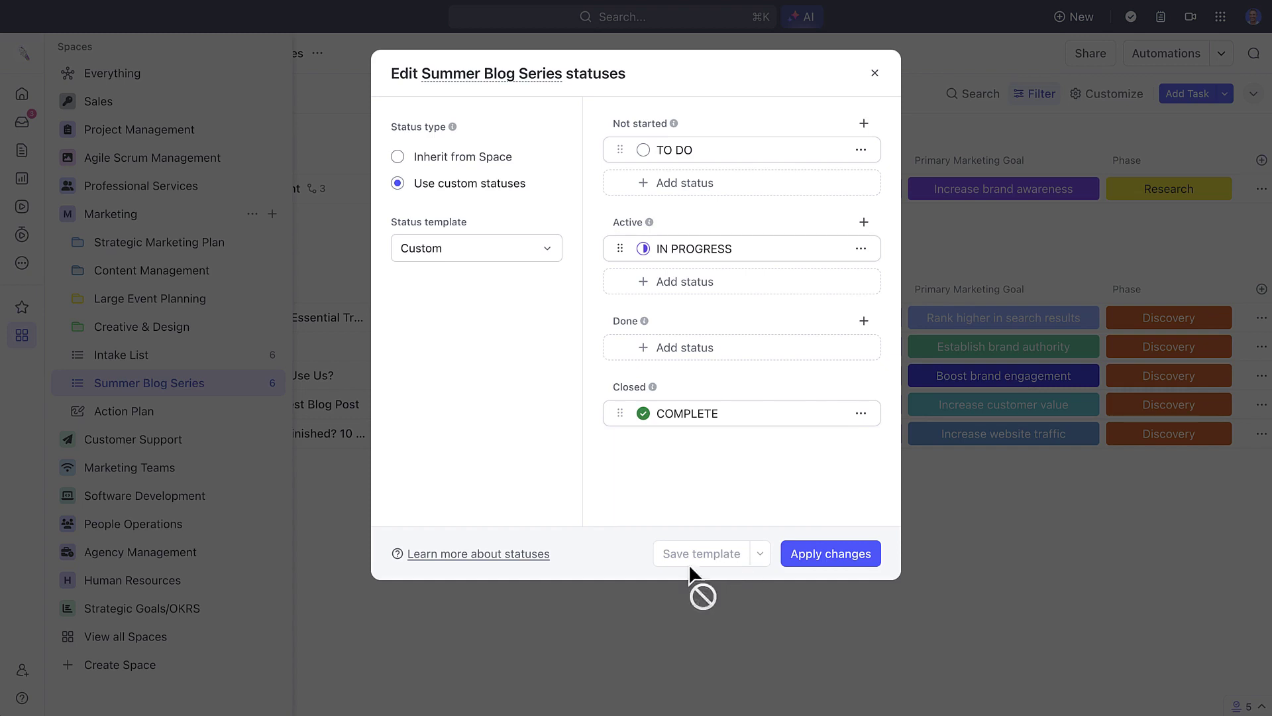
# - Apply custom statuses TO DO, IN PROGRESS and COMPLETE to the Summer Blog Series list
pyautogui.click(438, 257)
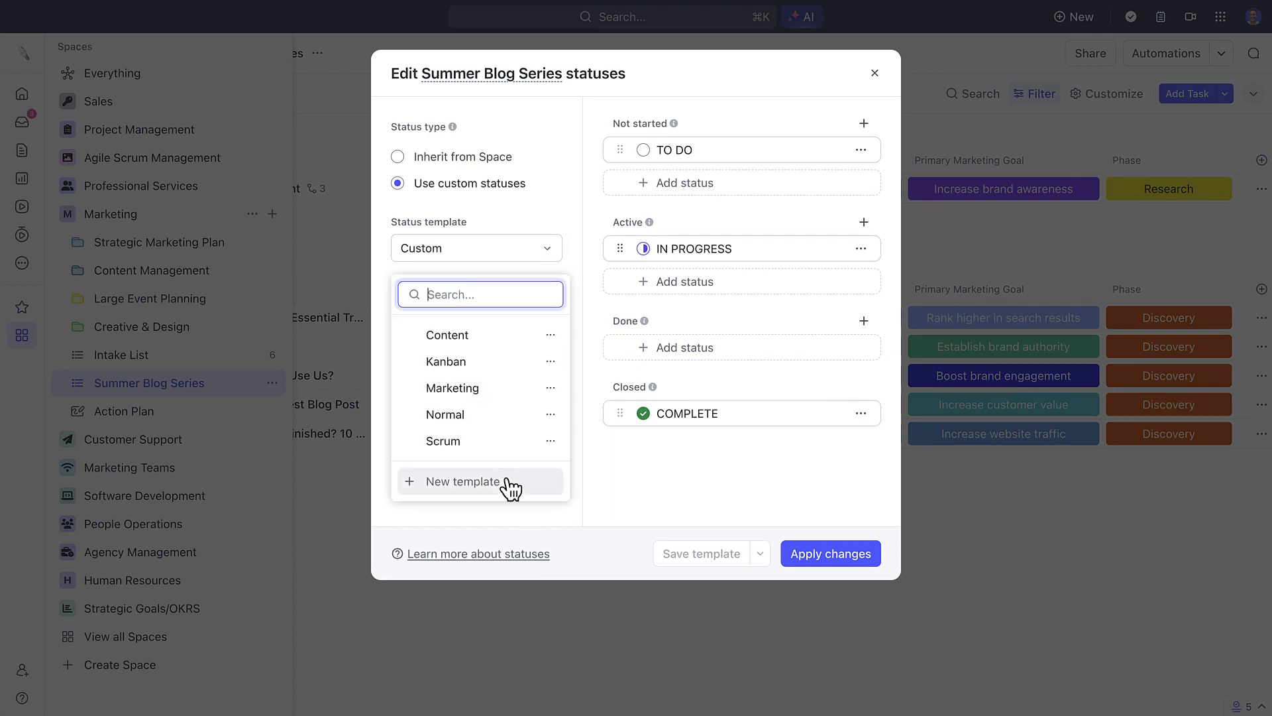
pyautogui.click(644, 494)
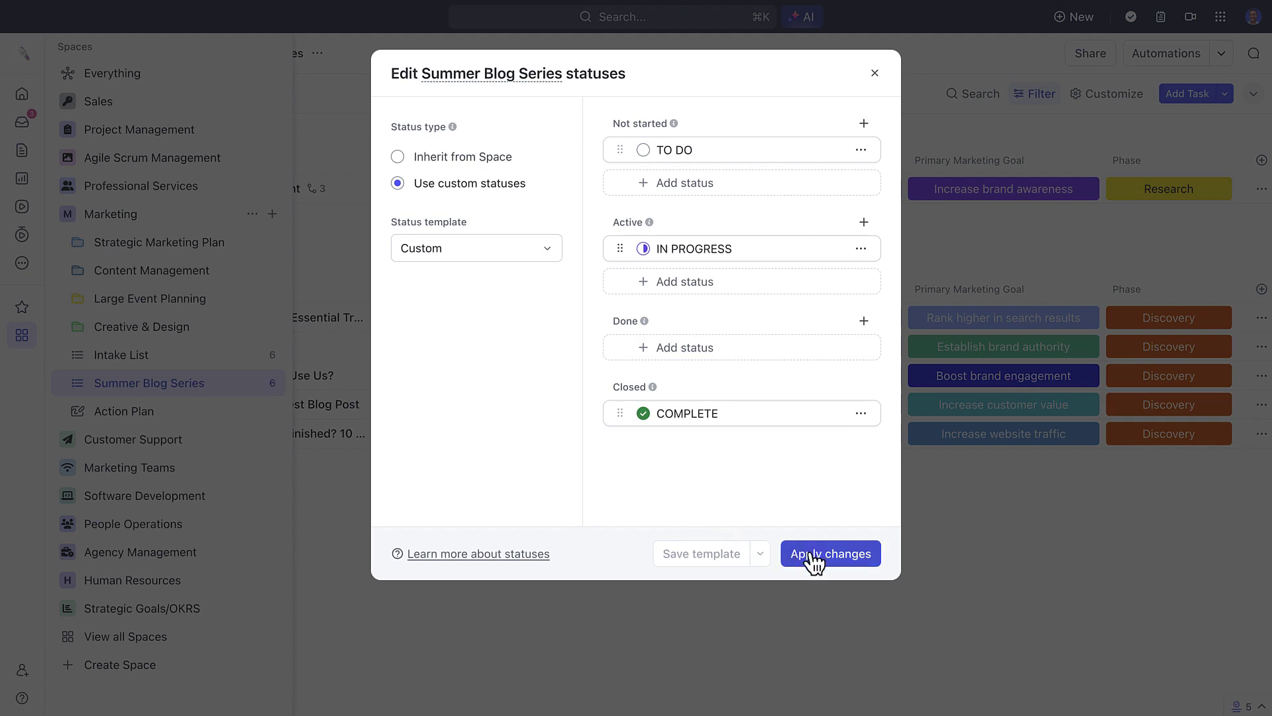
pyautogui.click(841, 561)
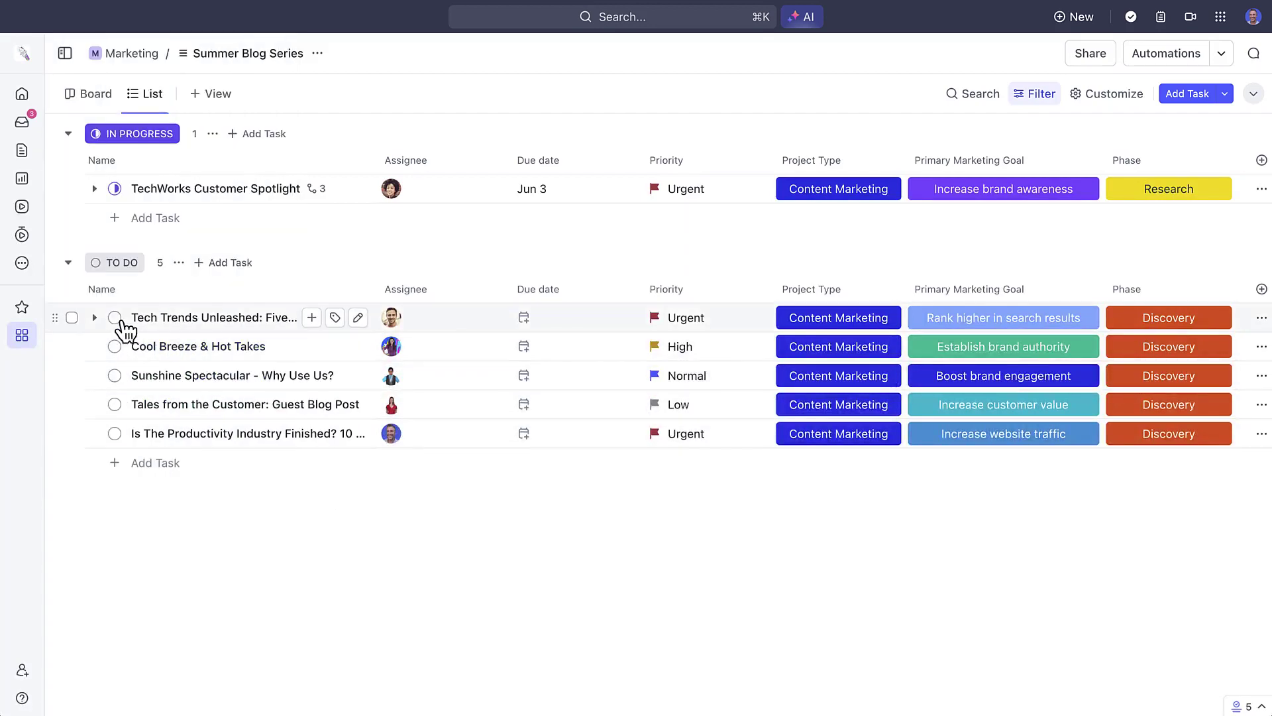
# - Bring up the Create field panel listing field types for a new list column
pyautogui.click(116, 318)
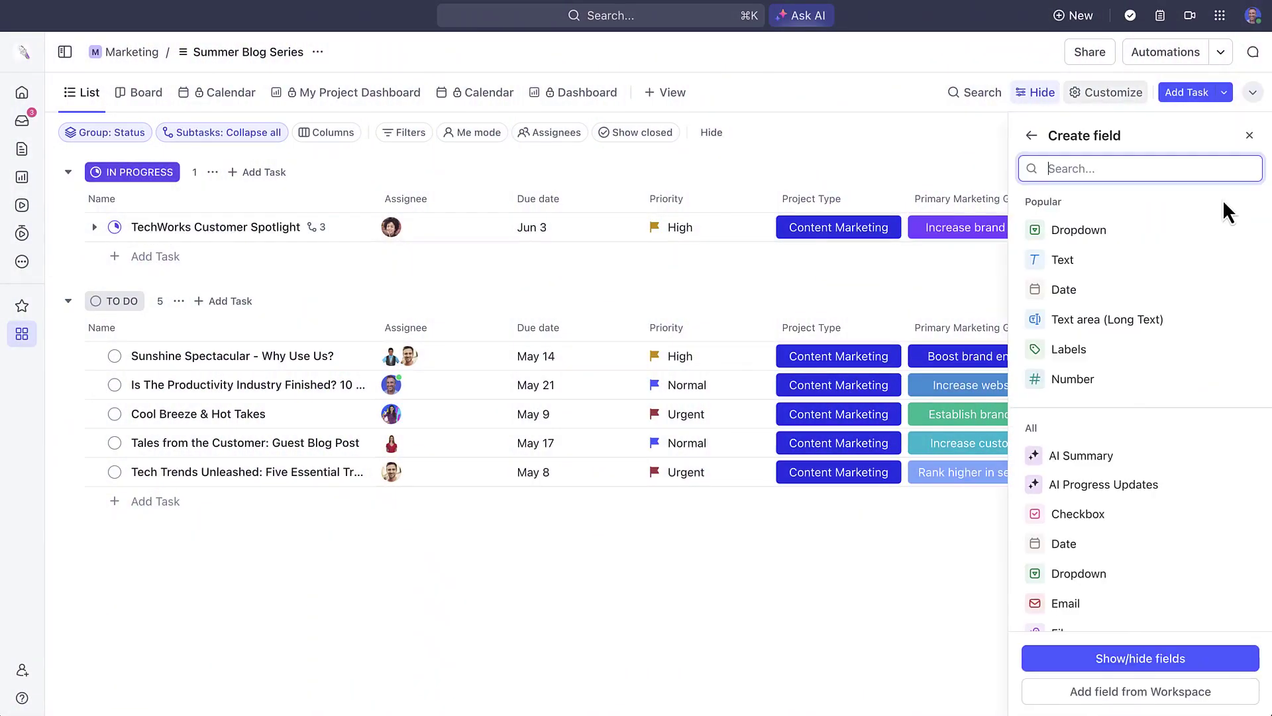
# - Start a Dropdown field named 'Blog Types' with a blue 'Thought Leadership' option
pyautogui.click(1124, 235)
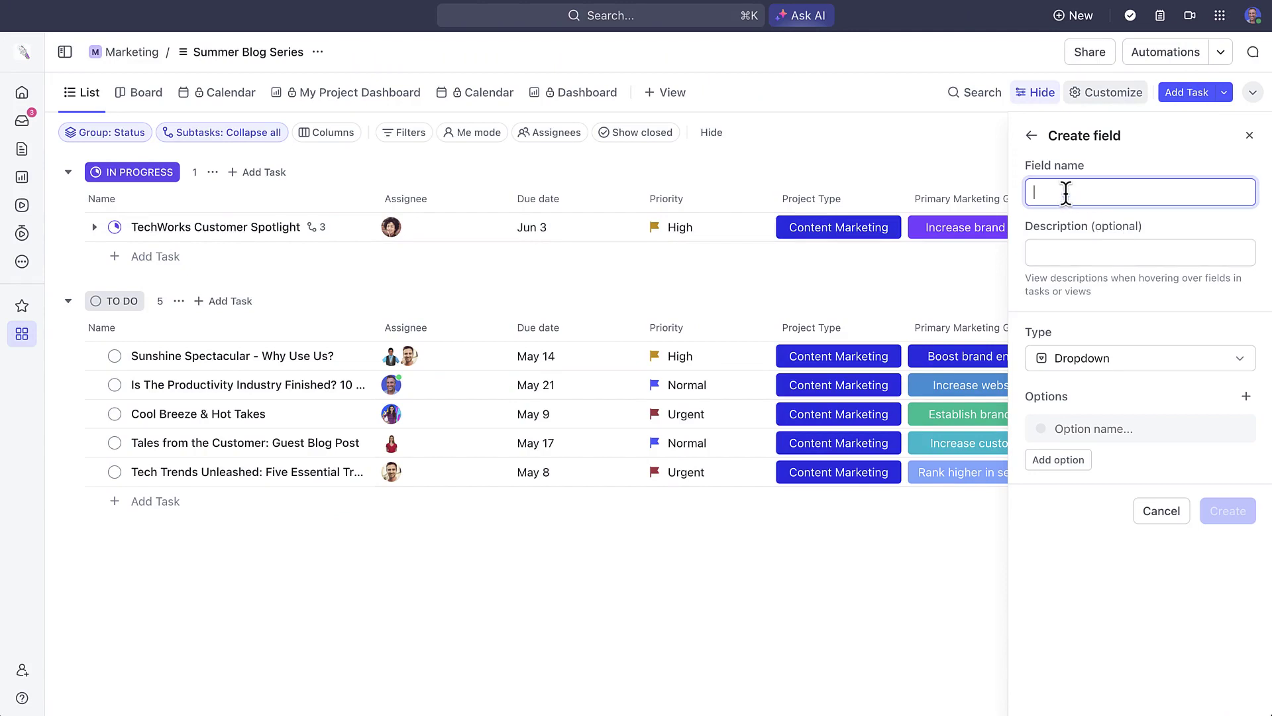
pyautogui.write('Blog Types')
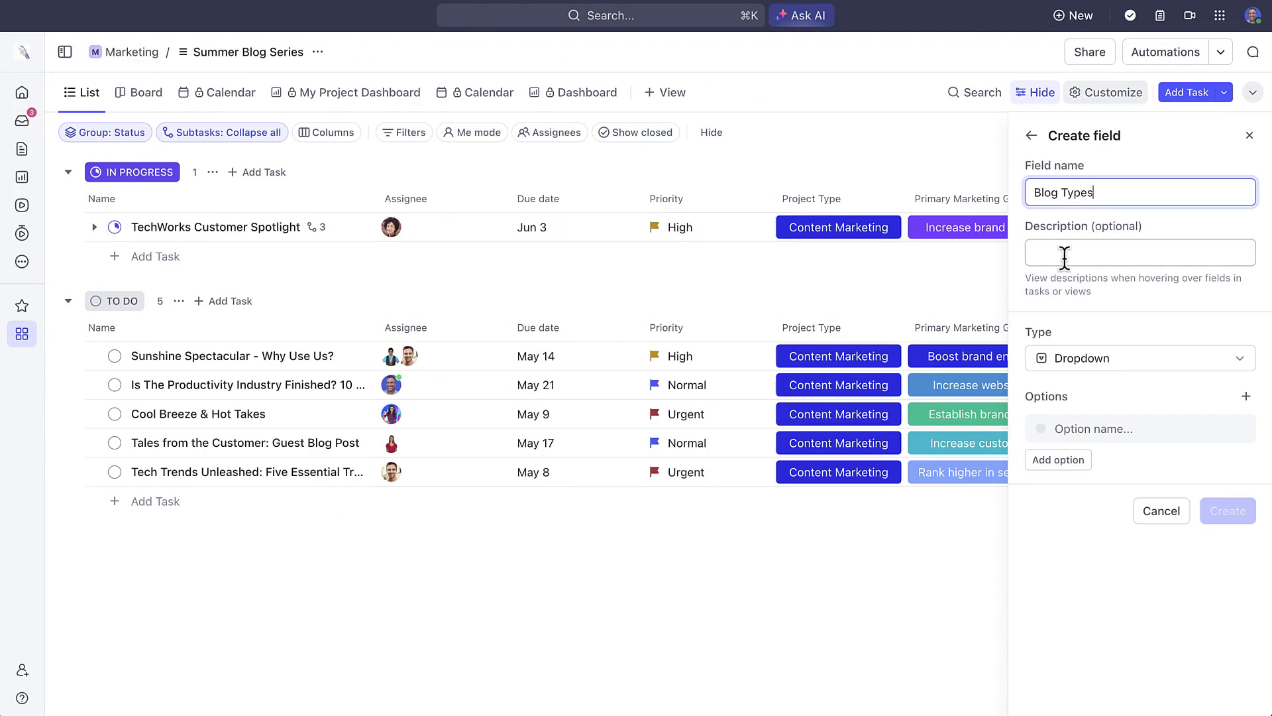
pyautogui.click(1060, 428)
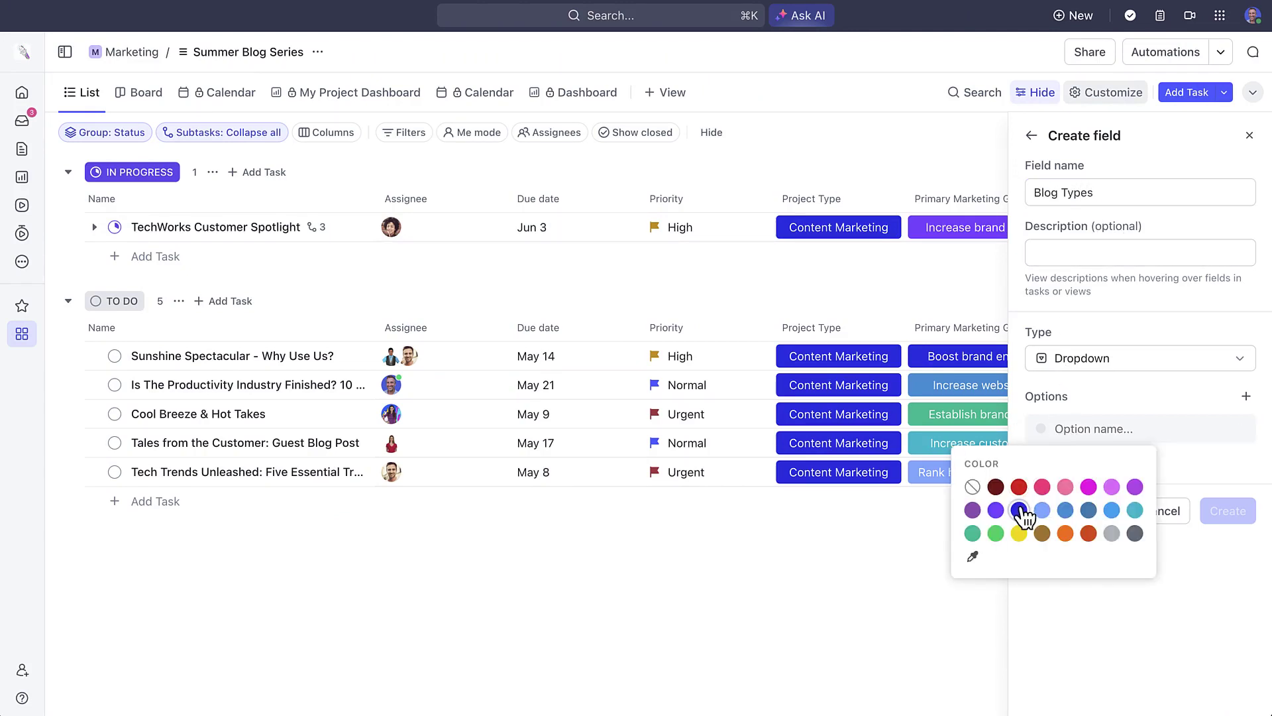
pyautogui.click(1019, 510)
pyautogui.click(1080, 428)
pyautogui.write('Thought Leadership')
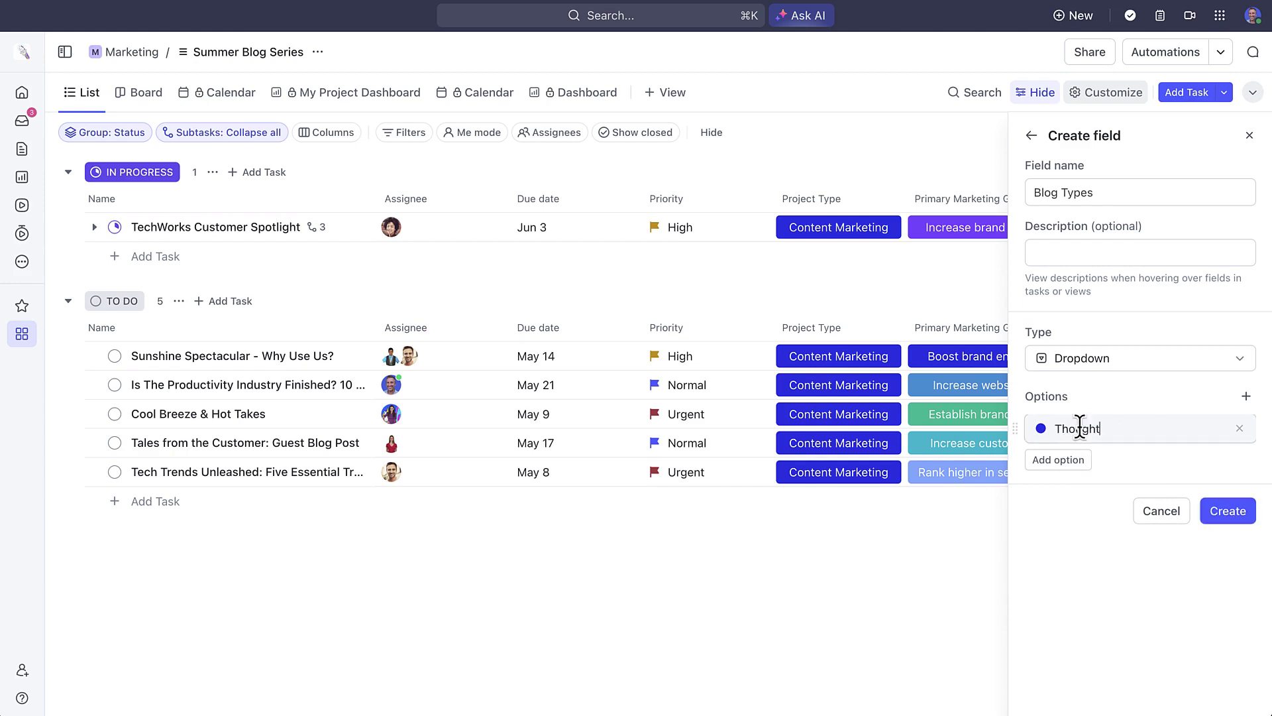
# - Add a yellow 'Product' option and a red 'Industry News' option
pyautogui.click(1059, 460)
pyautogui.click(1041, 463)
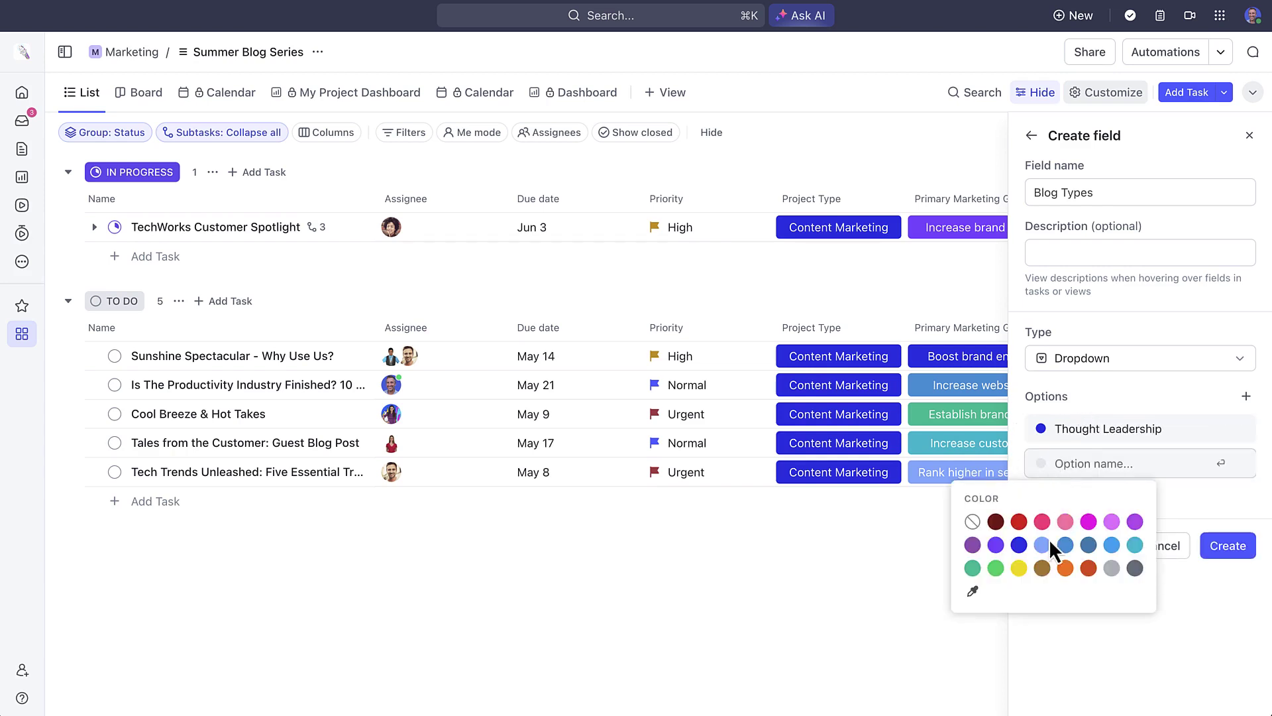
pyautogui.click(1025, 581)
pyautogui.write('Product')
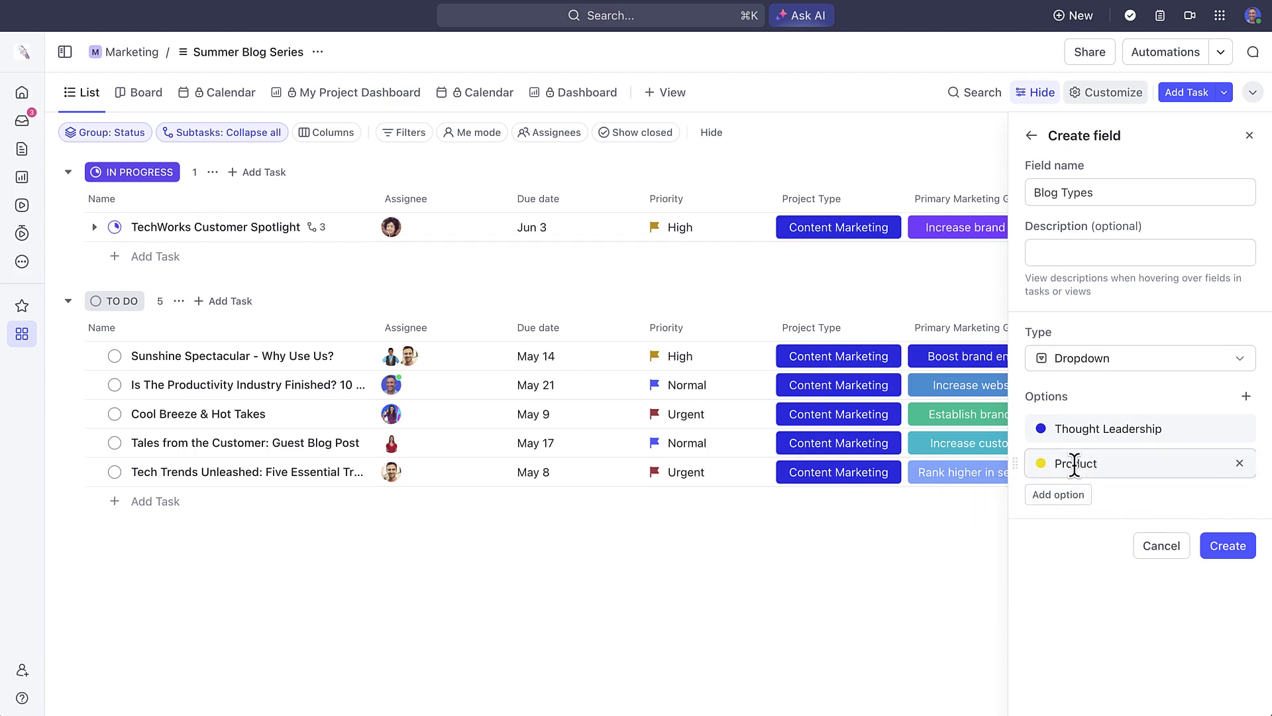
pyautogui.click(1047, 495)
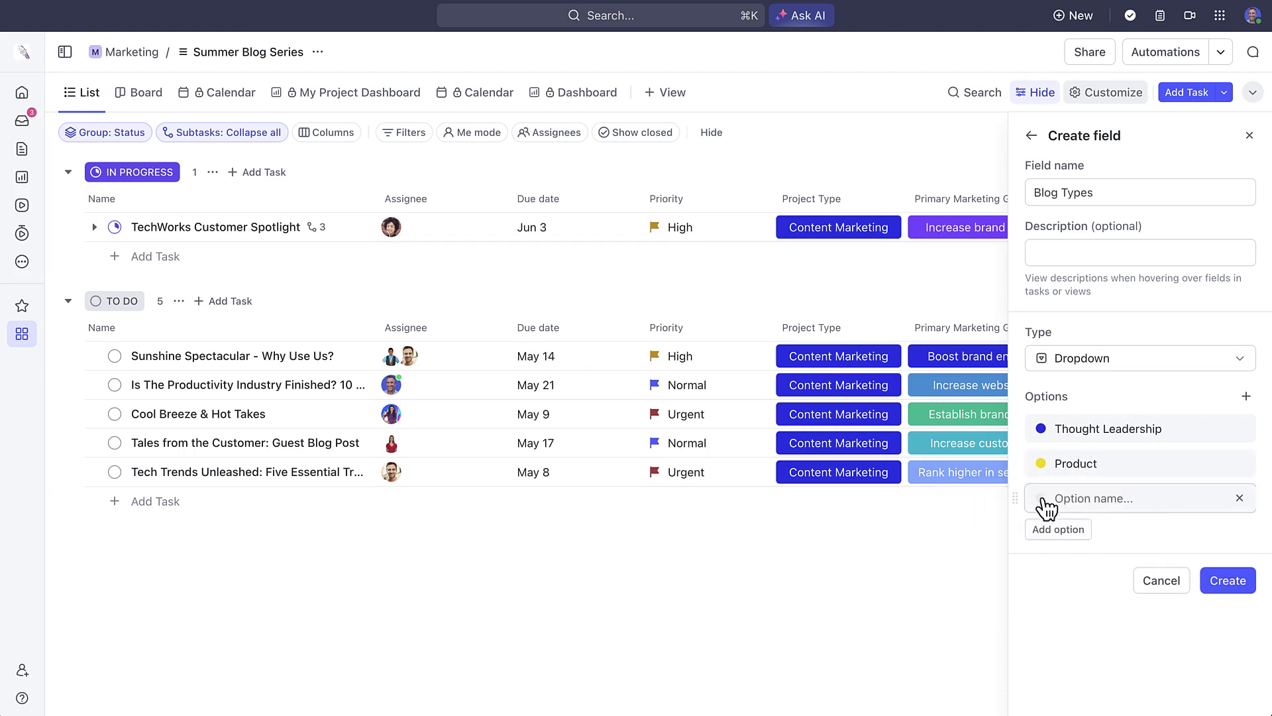
pyautogui.click(1042, 498)
pyautogui.click(1019, 557)
pyautogui.write('Industry News')
# - Add a grey 'Educational' option and a dark grey 'Customer Success' option
pyautogui.click(1058, 529)
pyautogui.click(1043, 532)
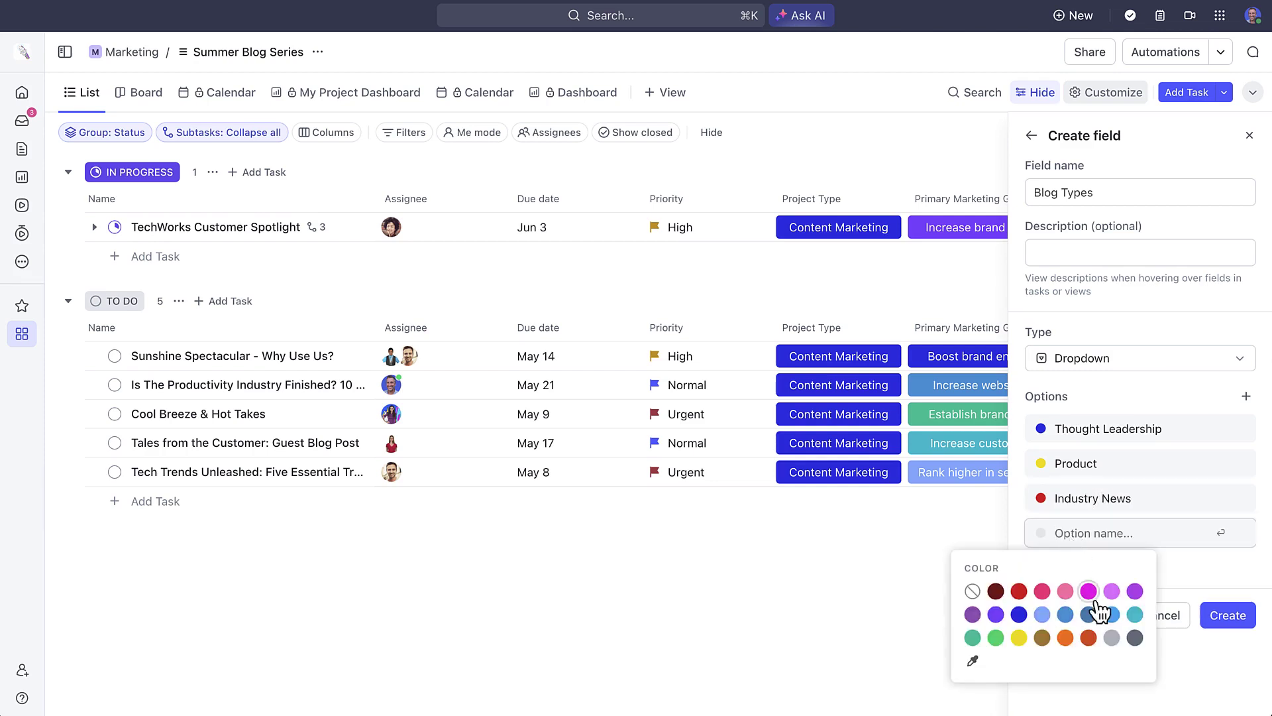
pyautogui.click(1112, 637)
pyautogui.click(1078, 533)
pyautogui.write('Educational')
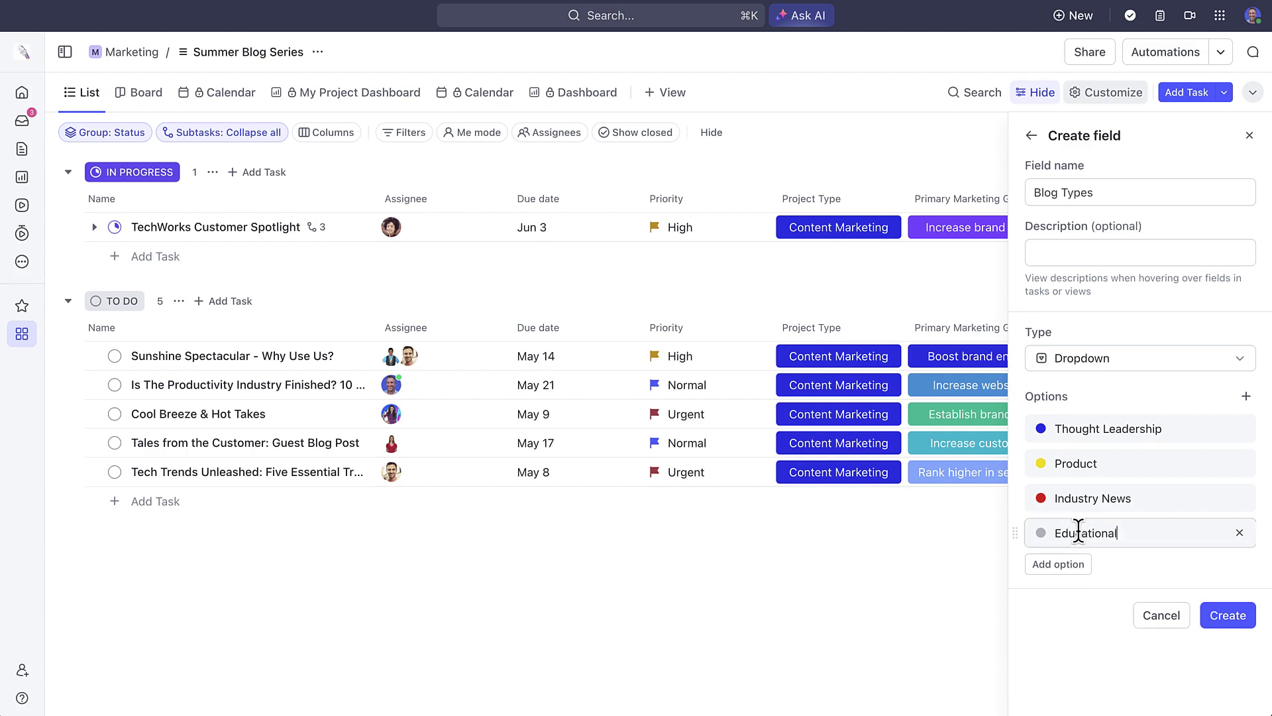
pyautogui.click(1060, 564)
pyautogui.click(1039, 568)
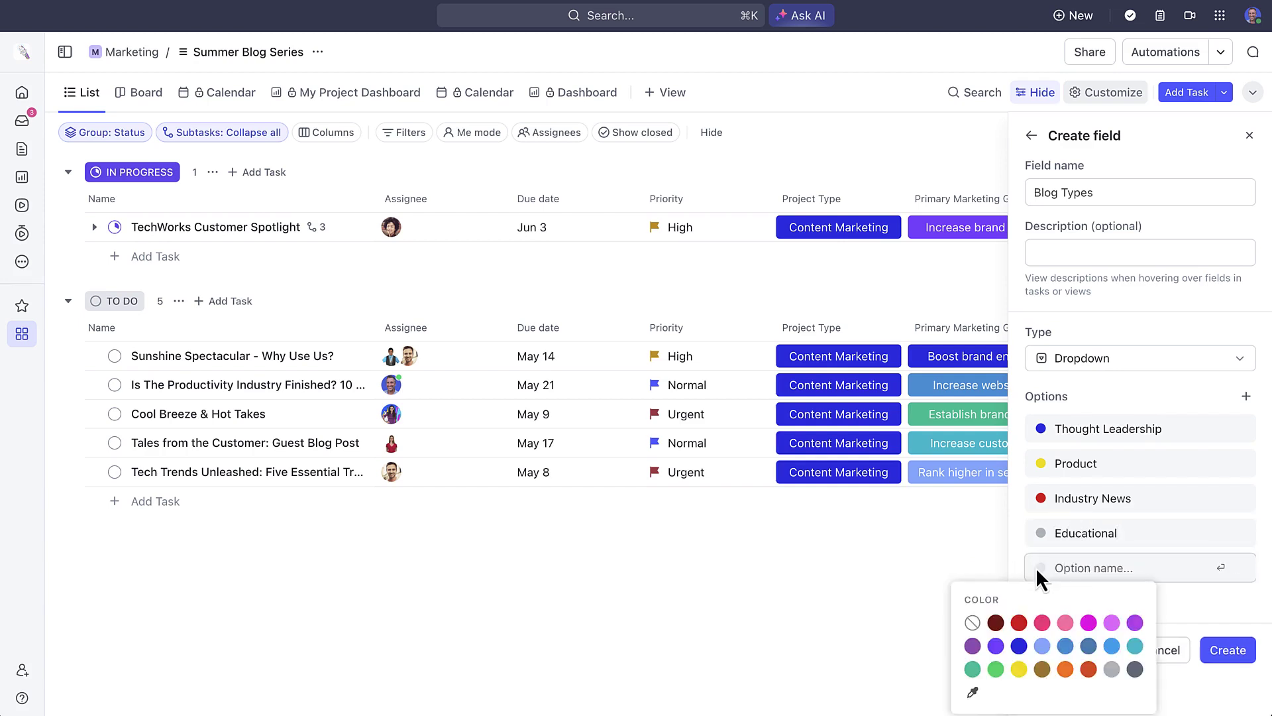
pyautogui.click(1135, 669)
pyautogui.click(1092, 568)
pyautogui.write('Customer Success')
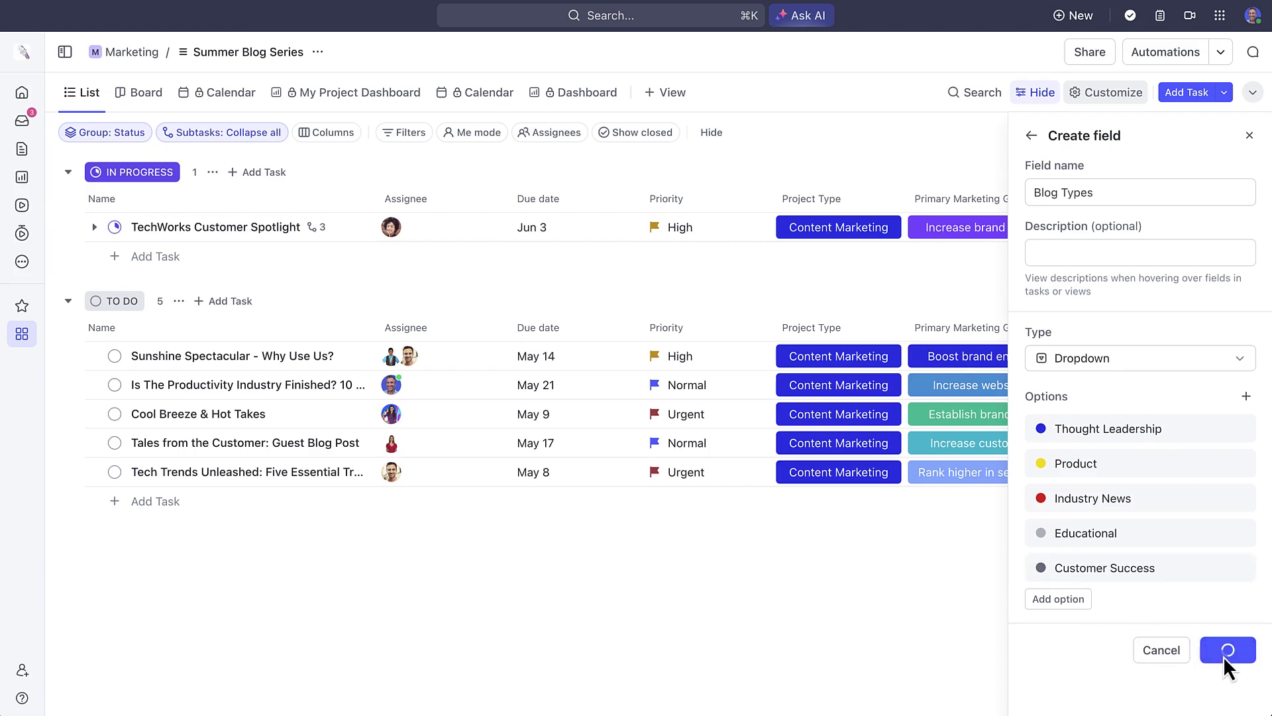
# - Create the Blog Types field and tag TechWorks Customer Spotlight as Thought Leadership
pyautogui.click(969, 610)
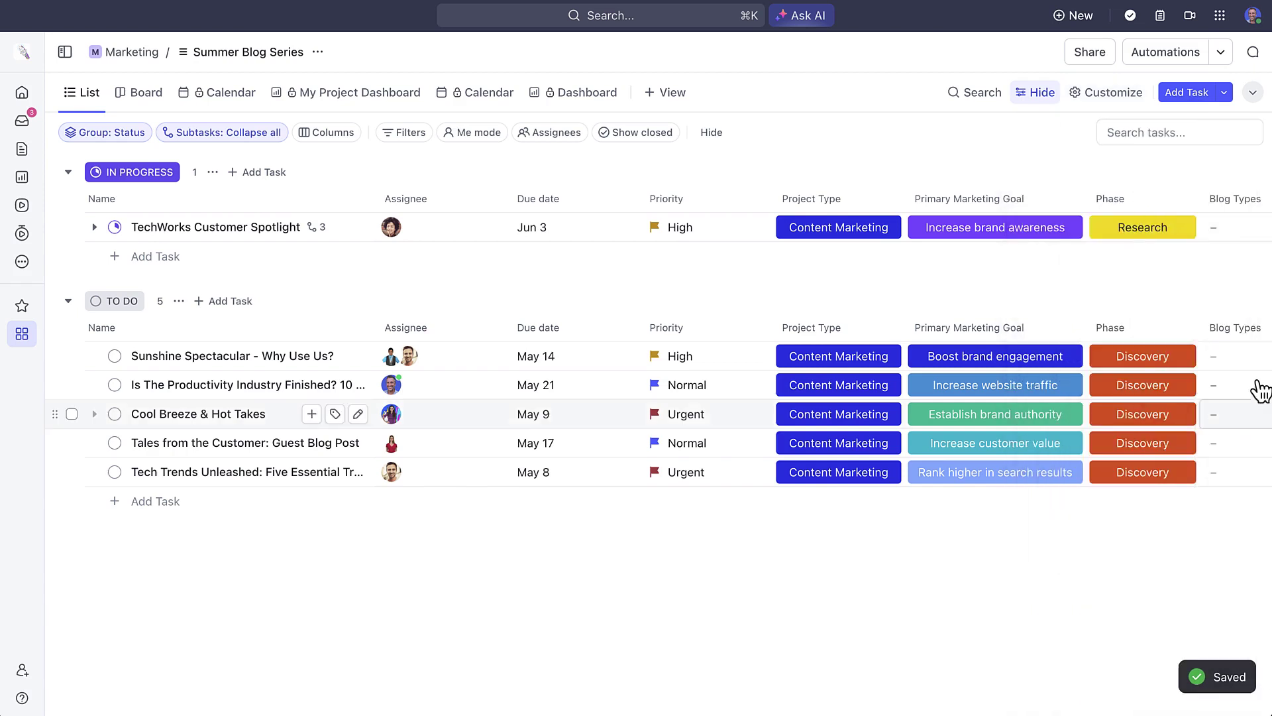
pyautogui.hscroll(3, 1246, 377)
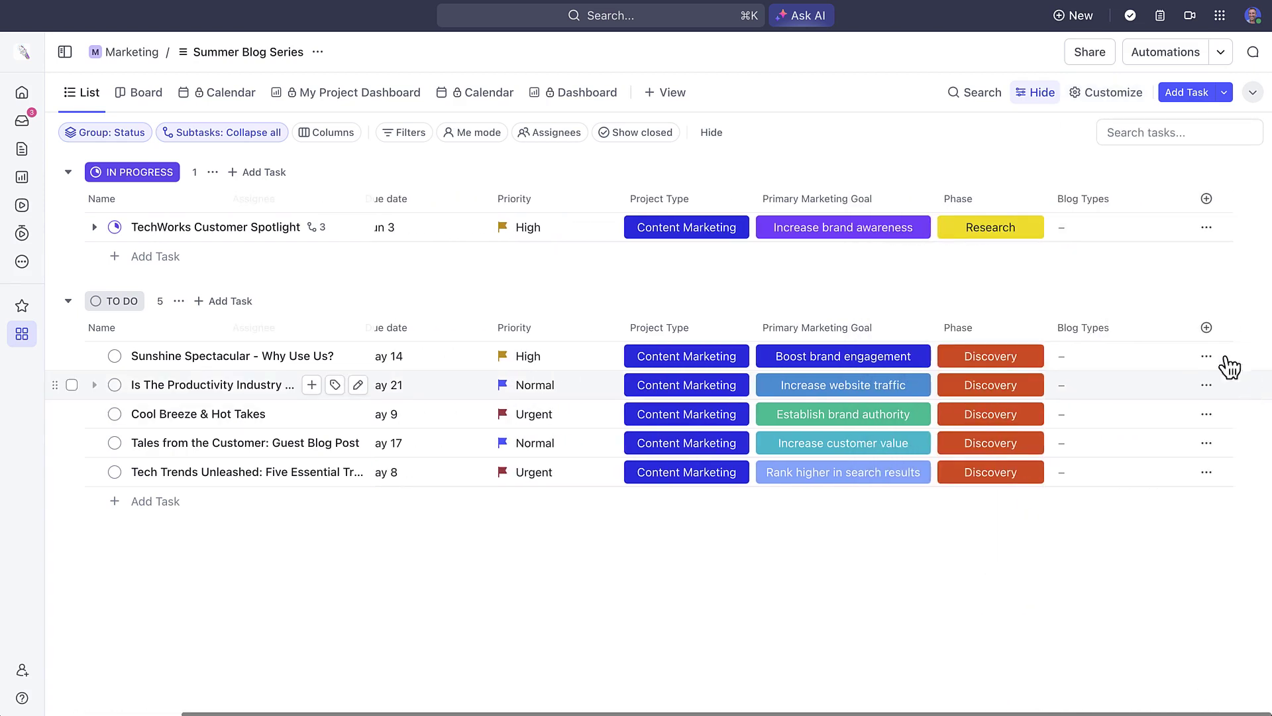
pyautogui.click(1145, 243)
pyautogui.click(1192, 366)
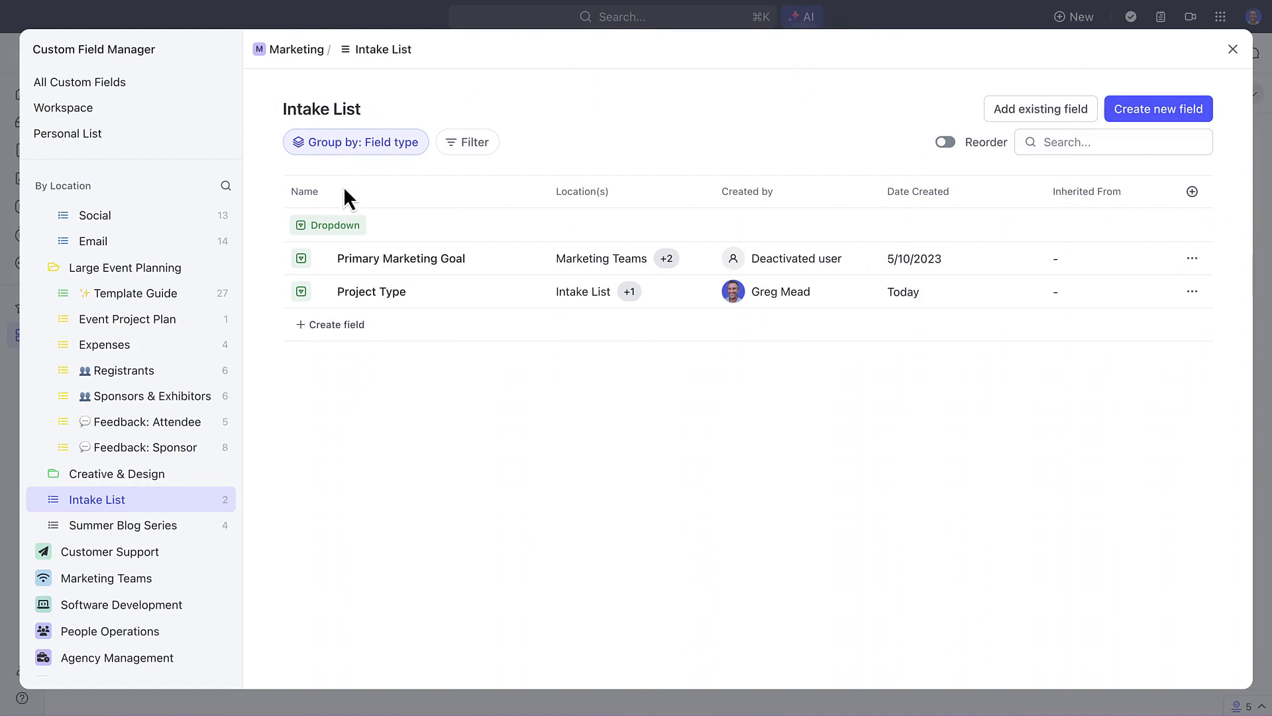
# - Review the Project Type field's settings, then list all custom fields across the workspace
pyautogui.click(400, 299)
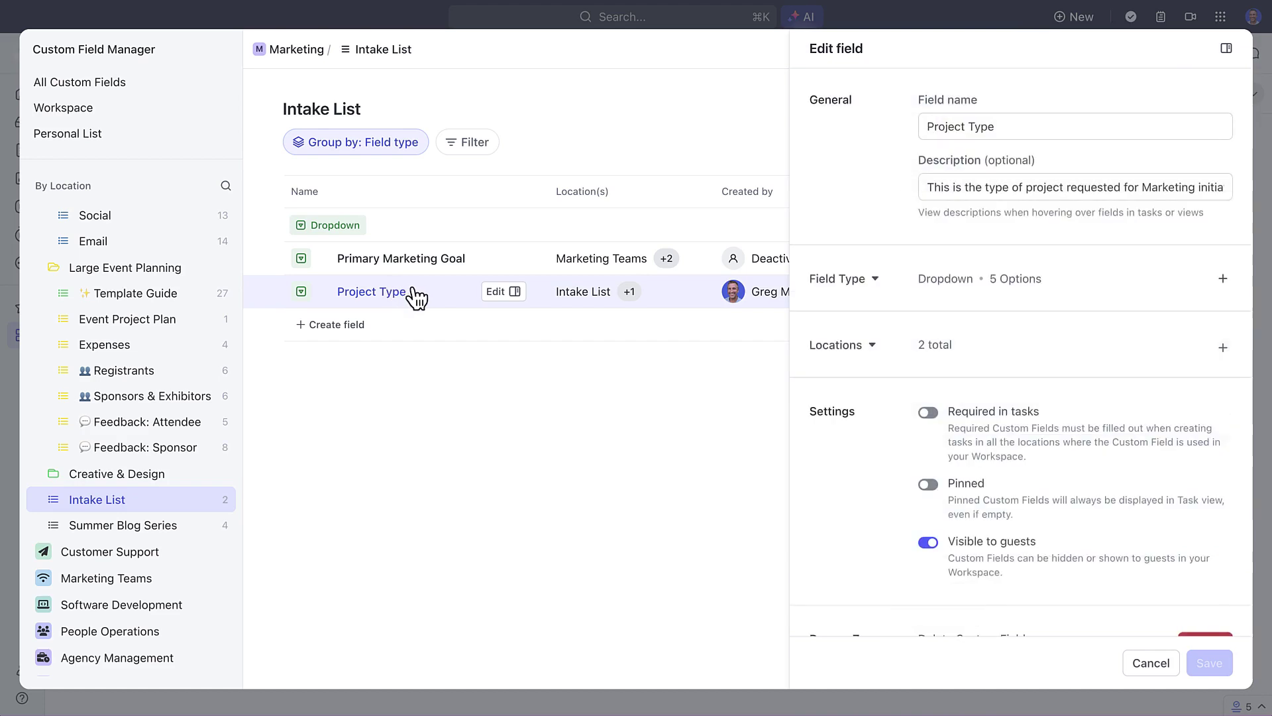
pyautogui.scroll(-1, 968, 379)
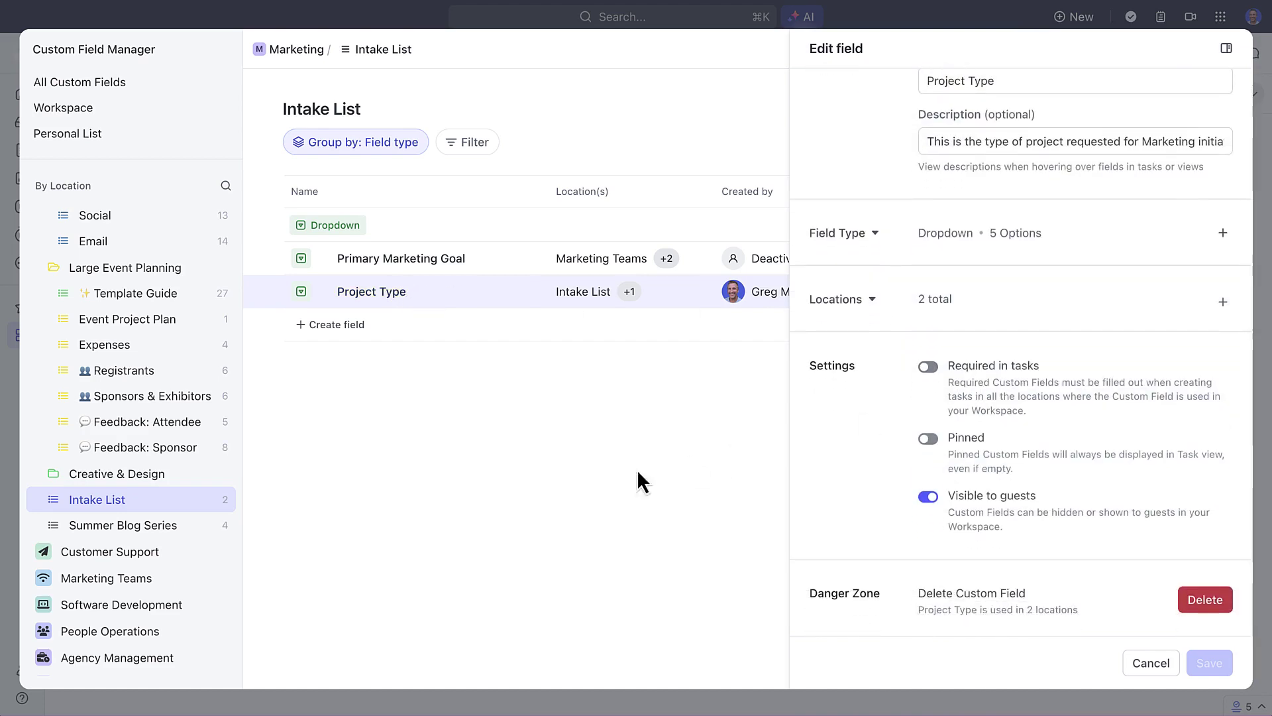
pyautogui.click(149, 525)
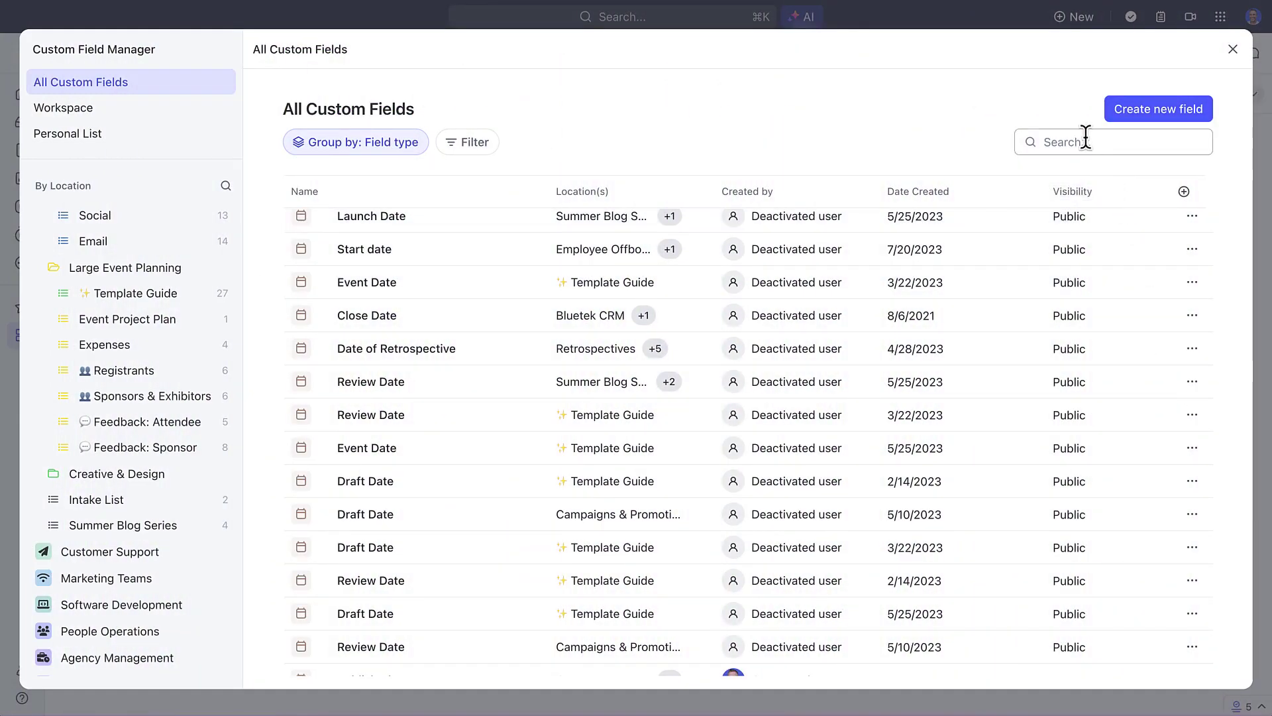
# - Search 'Publish' and add the Published Date field to the Summer Blog Series list
pyautogui.click(1085, 137)
pyautogui.write('Publish')
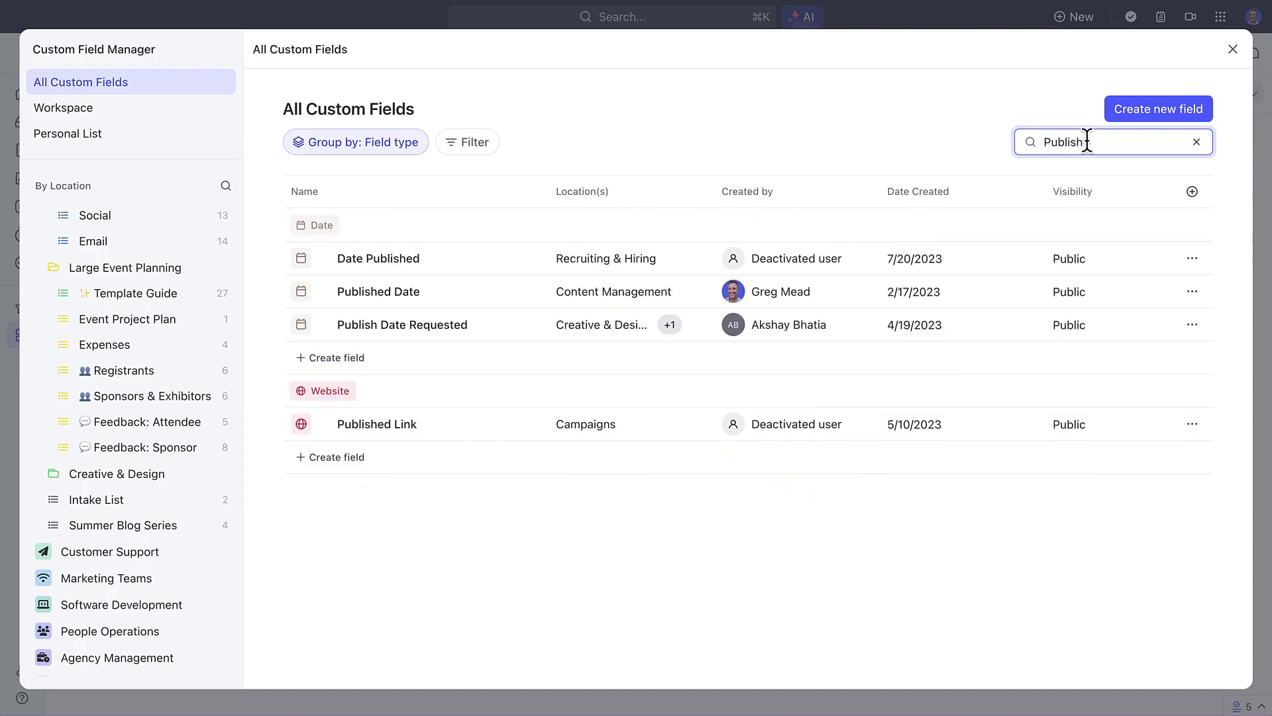
pyautogui.click(406, 292)
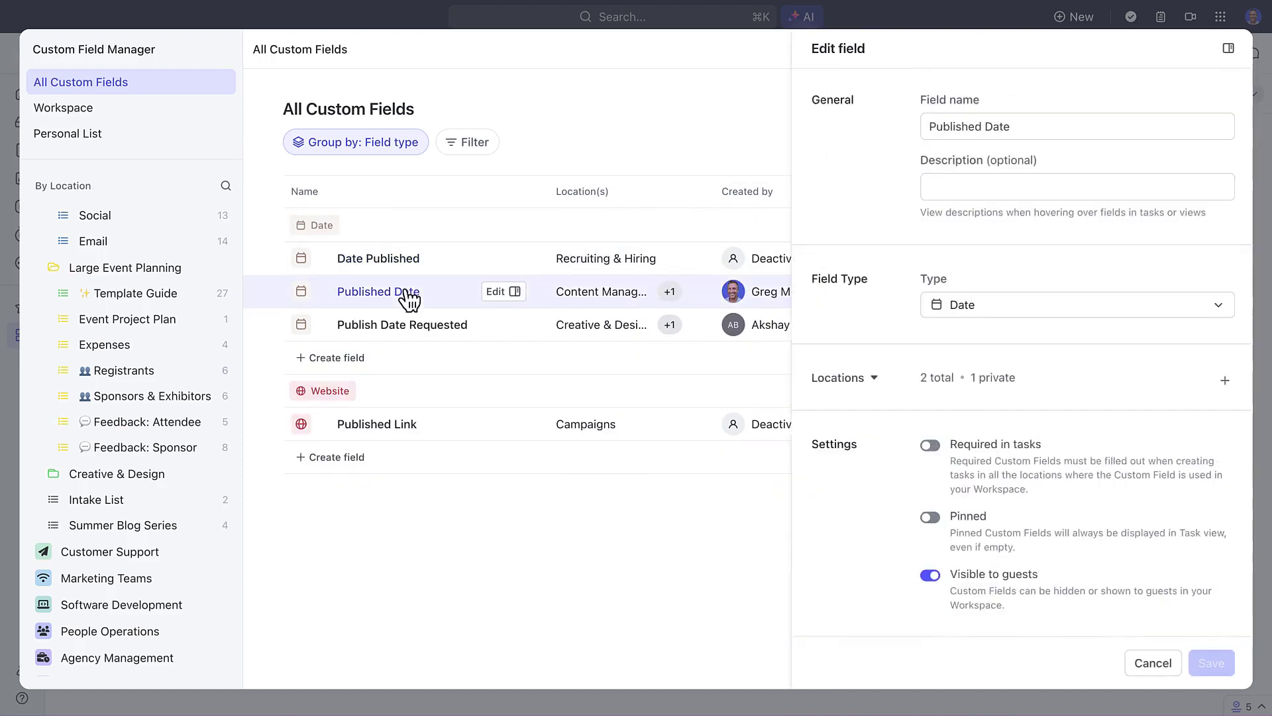
pyautogui.click(870, 381)
pyautogui.click(979, 439)
pyautogui.click(931, 495)
pyautogui.scroll(-2, 972, 526)
pyautogui.click(1127, 557)
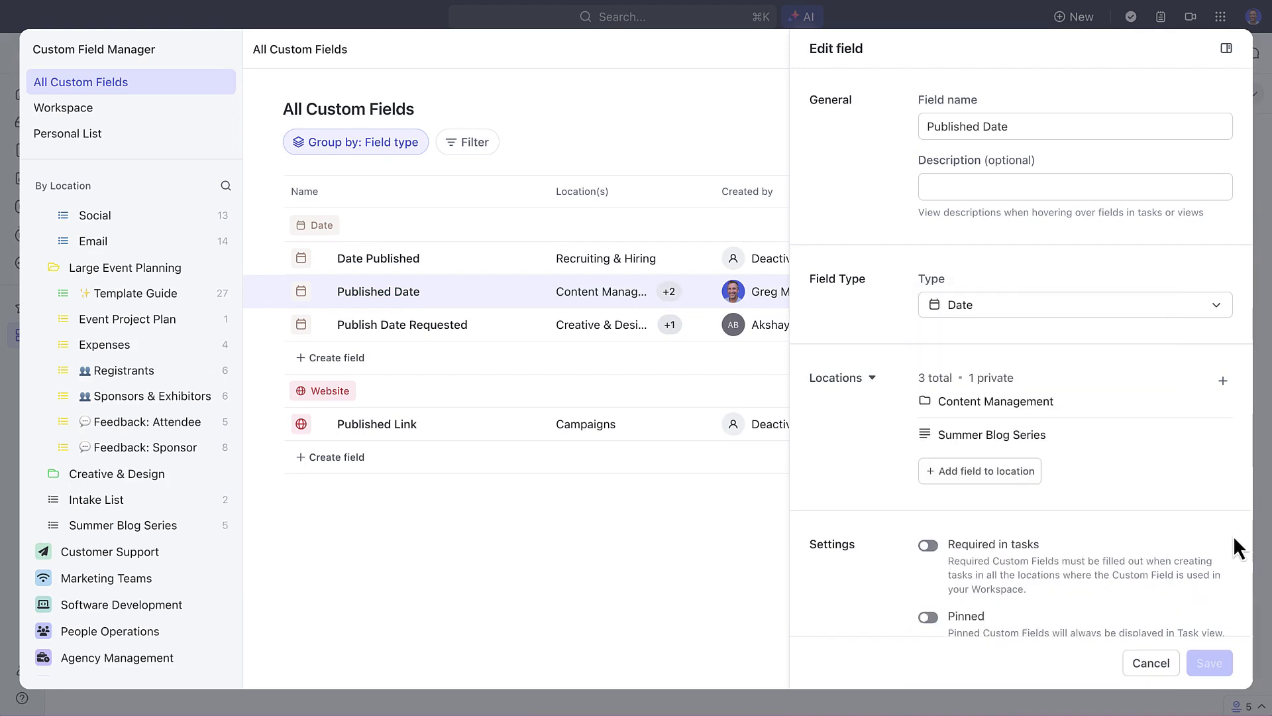